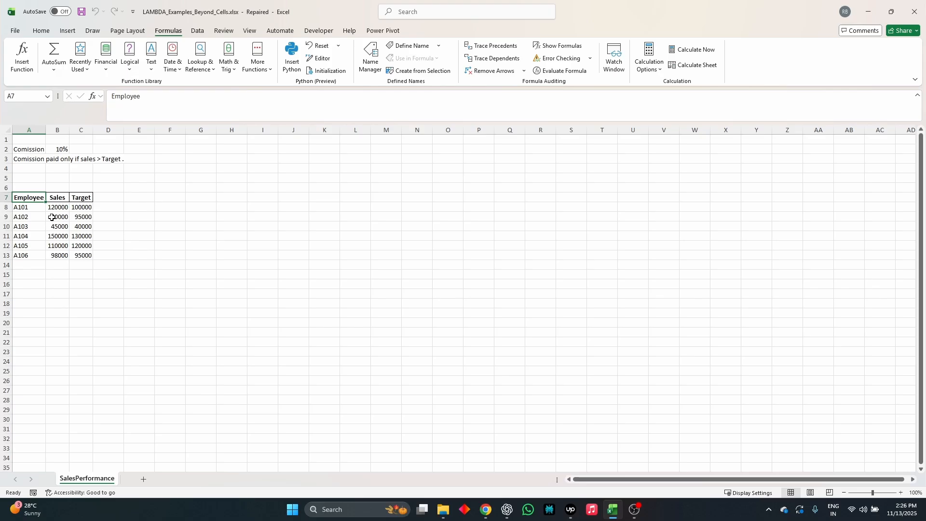
{"action": "left_click", "coordinate": [67, 198]}
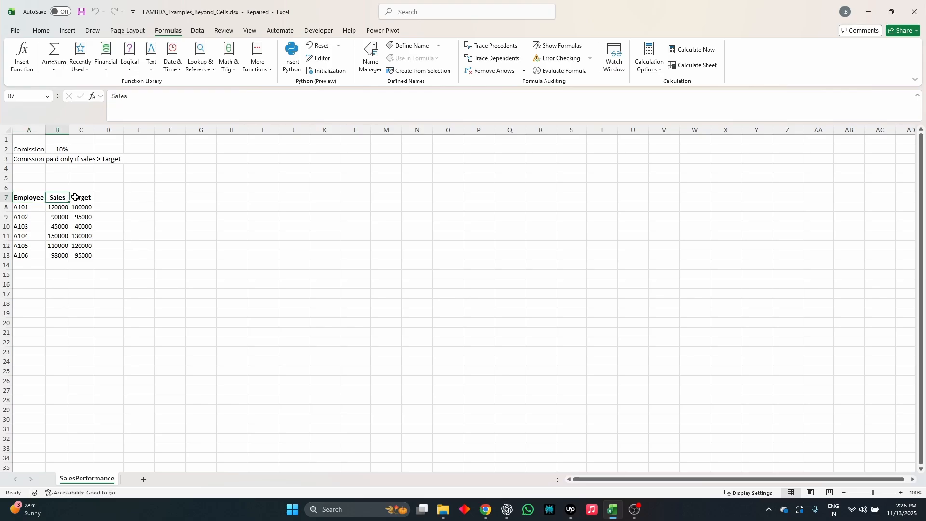
{"action": "left_click", "coordinate": [84, 197]}
{"action": "left_click", "coordinate": [62, 150]}
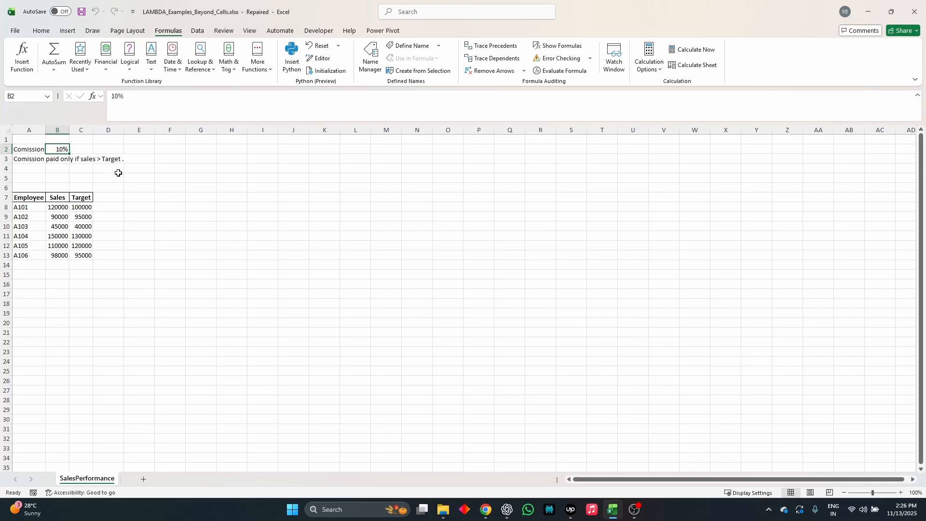
Begin an IF formula in D8 that tests whether the sales in B8 exceed the target in C8.
{"action": "left_click", "coordinate": [118, 207]}
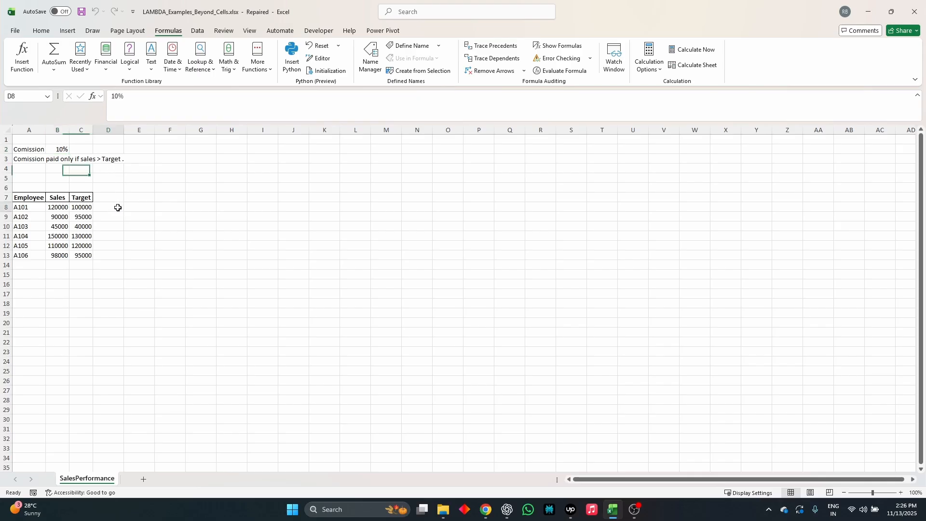
{"action": "type", "text": "="}
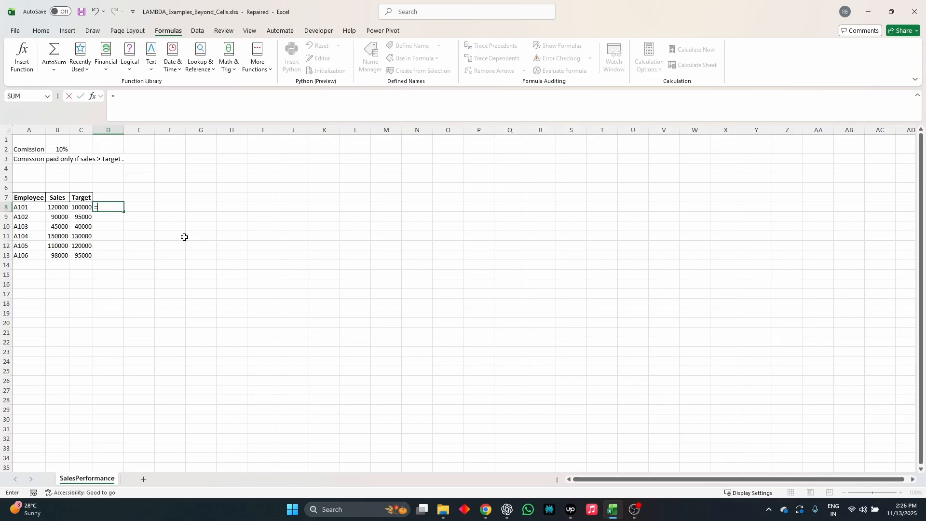
{"action": "type", "text": "IF("}
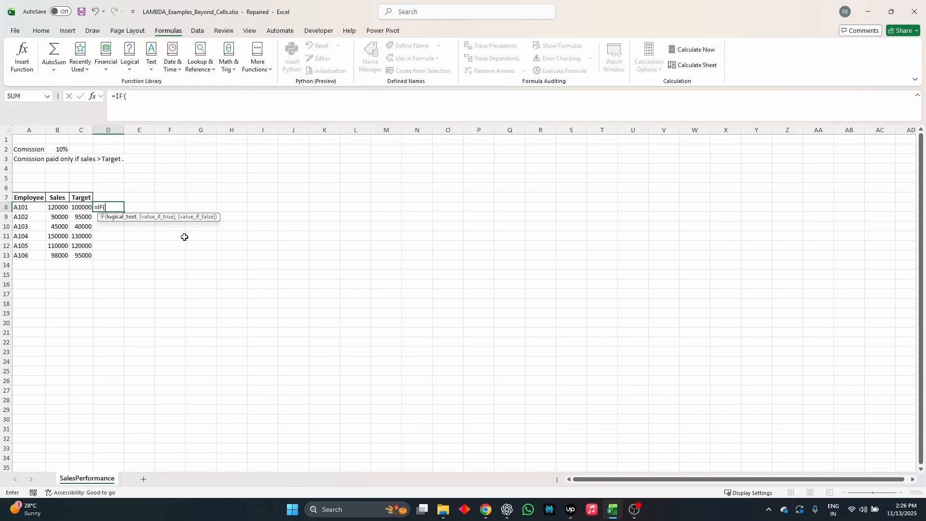
{"action": "key", "text": "Left"}
{"action": "key", "text": "Left"}
{"action": "type", "text": ">"}
{"action": "key", "text": "Left"}
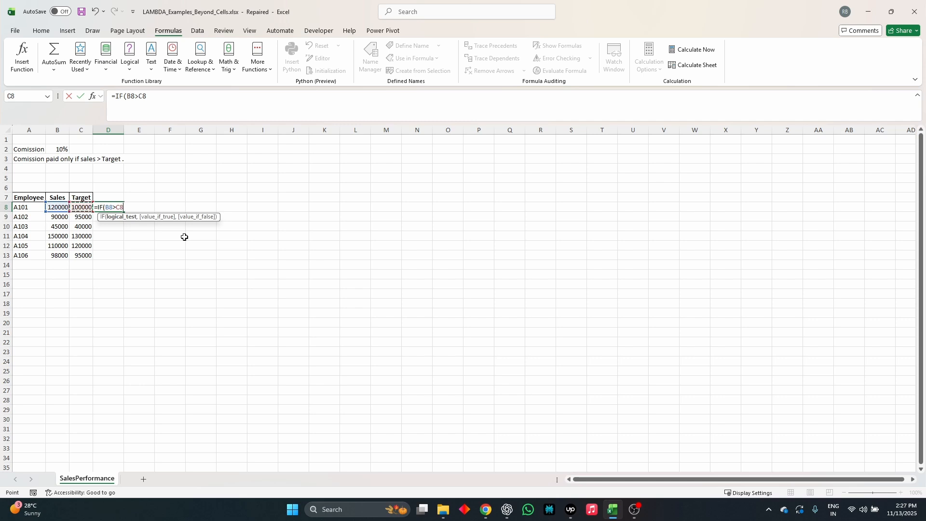
Complete the D8 formula with (B8-C8)*$B$2 as the value if true and 0 as the value if false.
{"action": "type", "text": ",("}
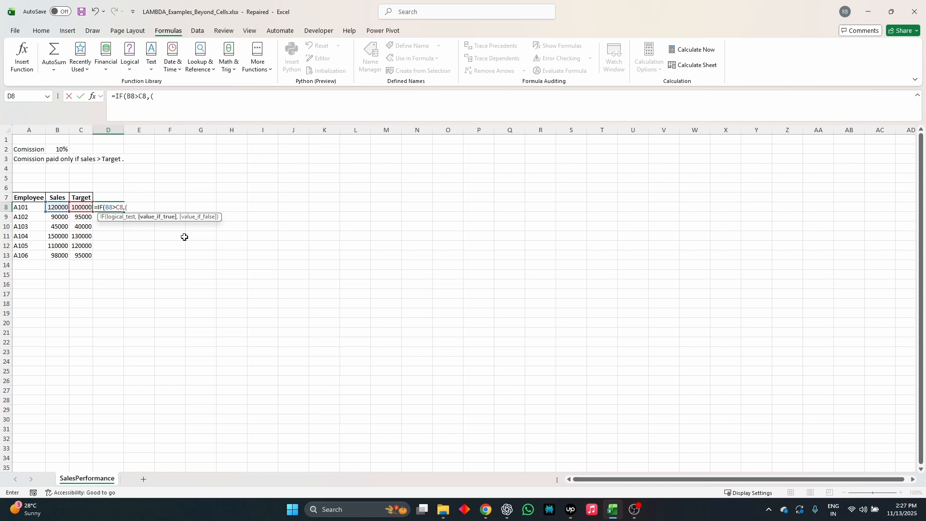
{"action": "left_click", "coordinate": [54, 208]}
{"action": "type", "text": "-"}
{"action": "left_click", "coordinate": [81, 208]}
{"action": "left_click", "coordinate": [177, 95]}
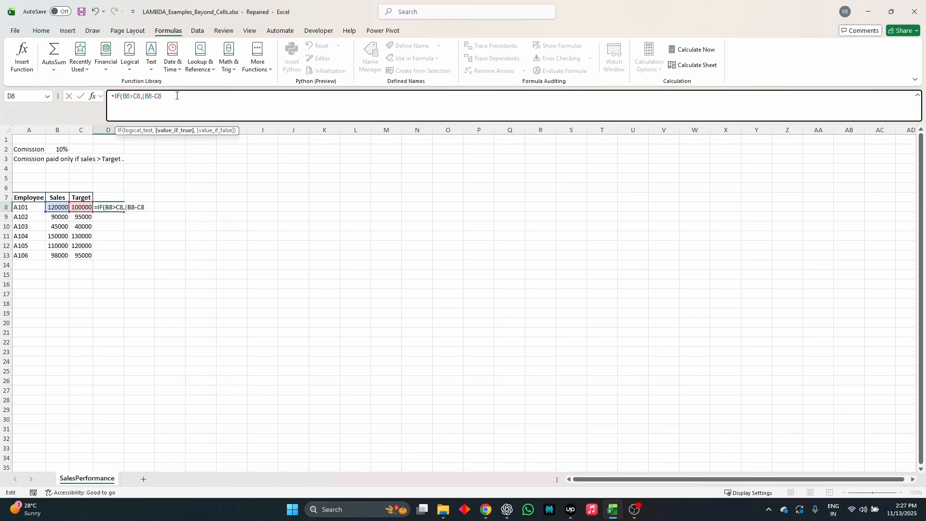
{"action": "type", "text": ")*"}
{"action": "left_click", "coordinate": [62, 151]}
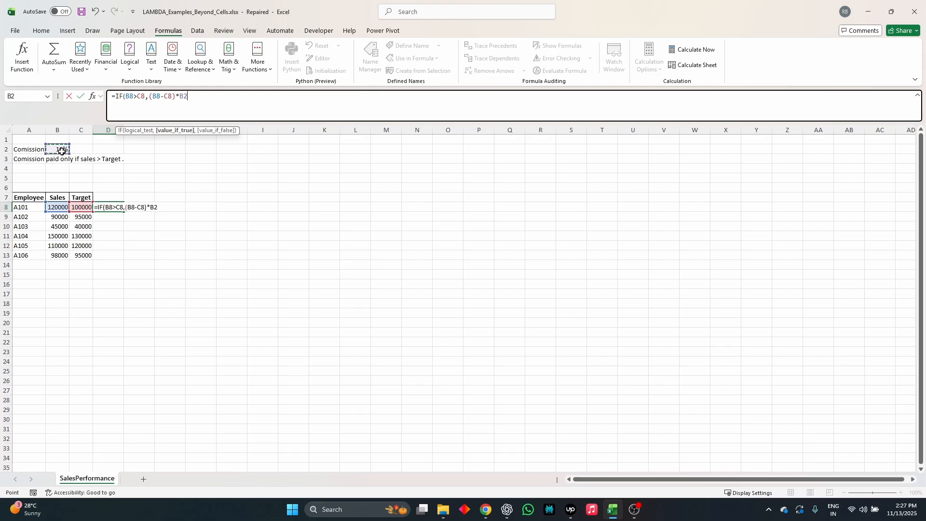
{"action": "key", "text": "F4"}
{"action": "type", "text": ",0"}
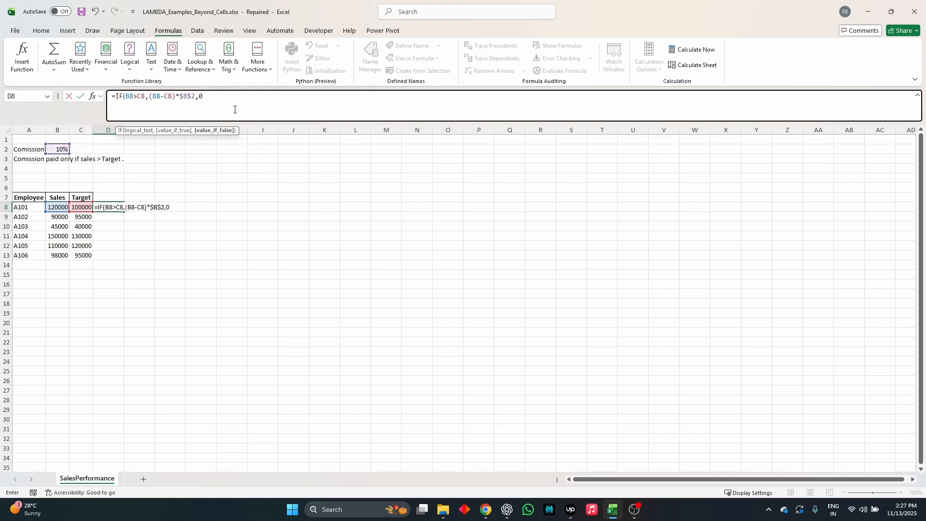
{"action": "key", "text": "Return"}
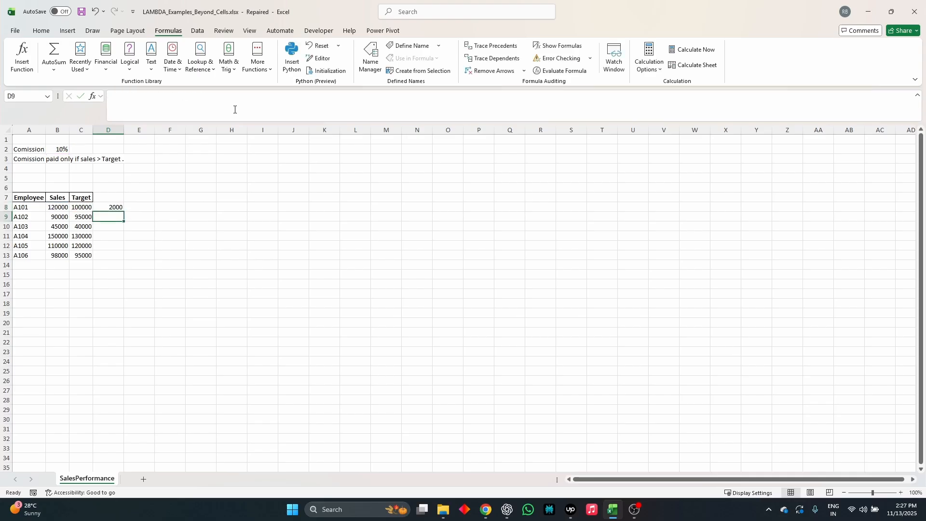
Fill the commission formula from D8 down to D13 for the remaining employees.
{"action": "left_click", "coordinate": [115, 207]}
{"action": "left_click_drag", "start_coordinate": [125, 212], "coordinate": [124, 258]}
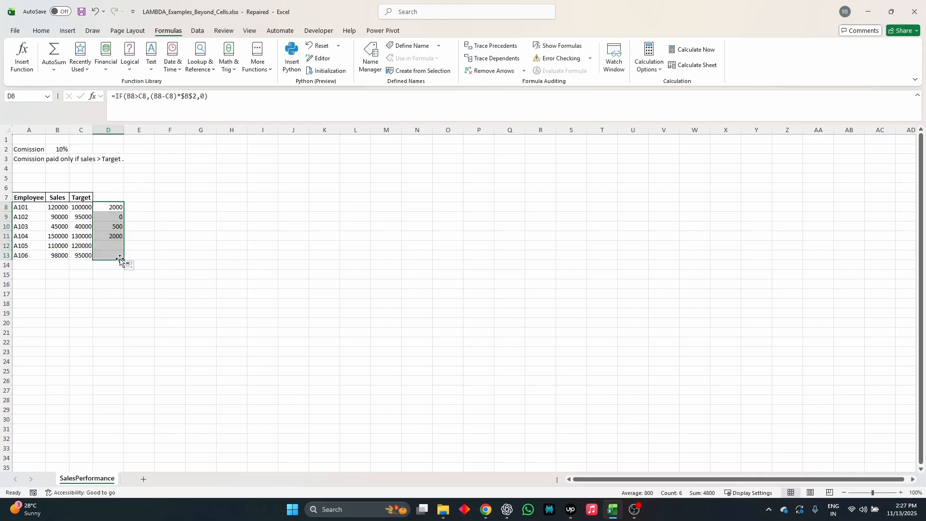
{"action": "left_click", "coordinate": [116, 198]}
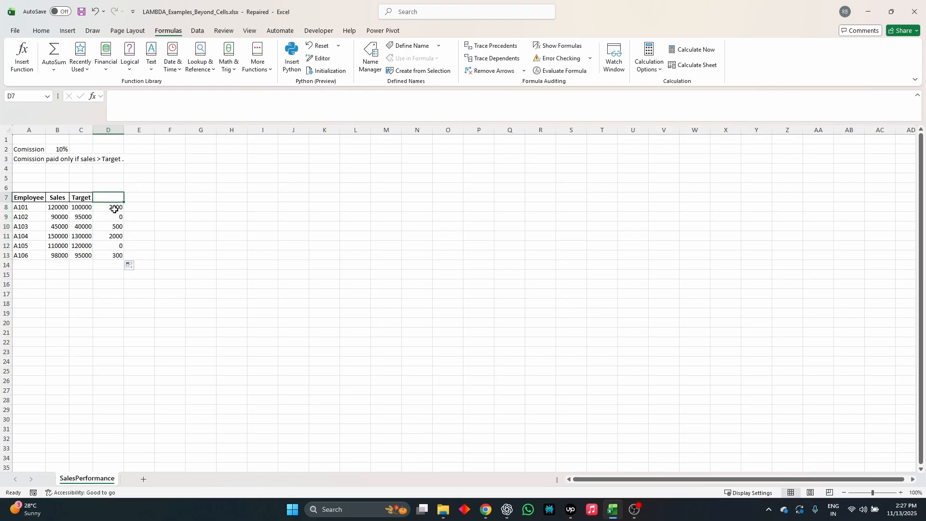
Copy the full text of the IF formula in D8, leaving the cell unchanged.
{"action": "left_click", "coordinate": [114, 207]}
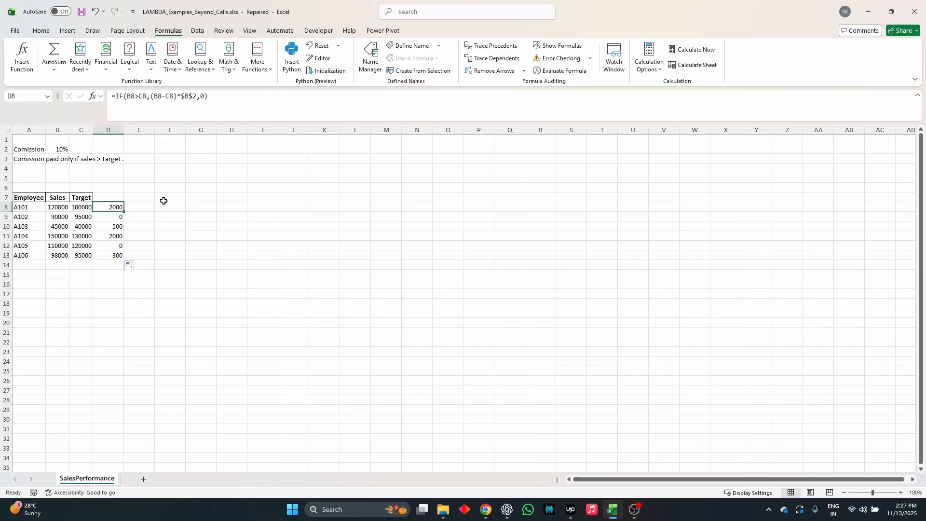
{"action": "triple_click", "coordinate": [217, 98]}
{"action": "key", "text": "ctrl+c"}
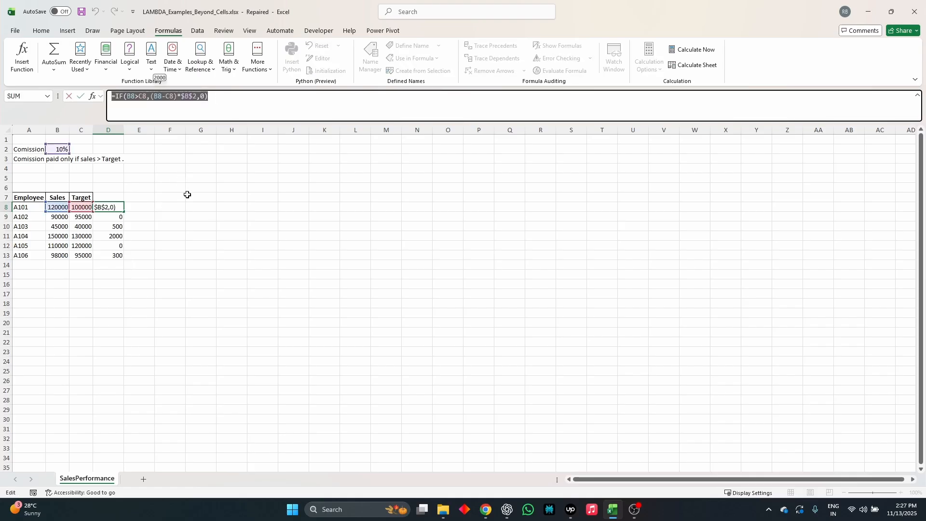
{"action": "key", "text": "Escape"}
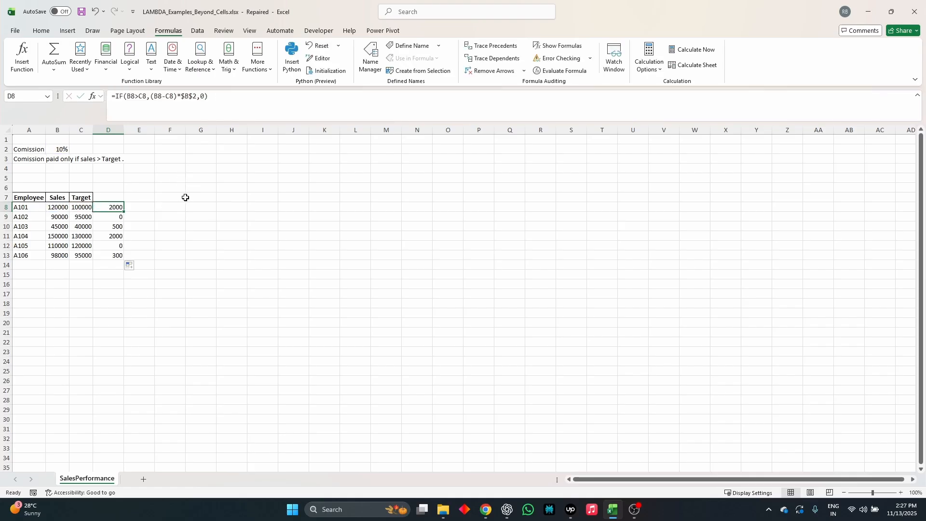
Begin a LAMBDA formula in G7 with the parameters sales, target and comission.
{"action": "left_click", "coordinate": [186, 198]}
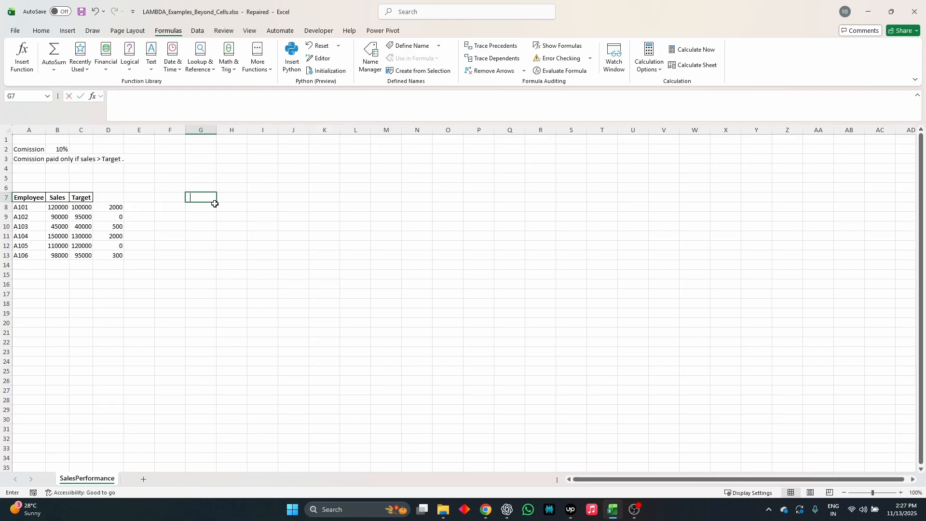
{"action": "type", "text": "=lab"}
{"action": "key", "text": "BackSpace"}
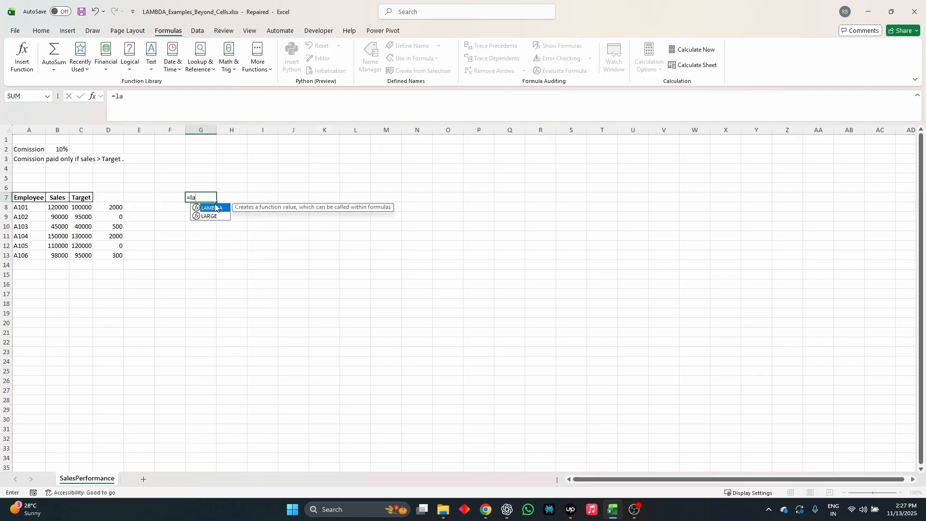
{"action": "double_click", "coordinate": [213, 208]}
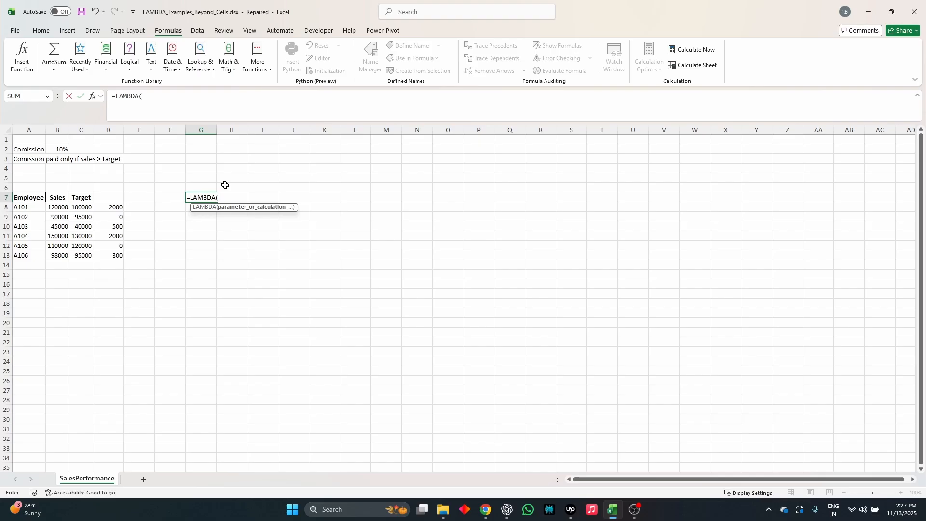
{"action": "type", "text": "sales,target"}
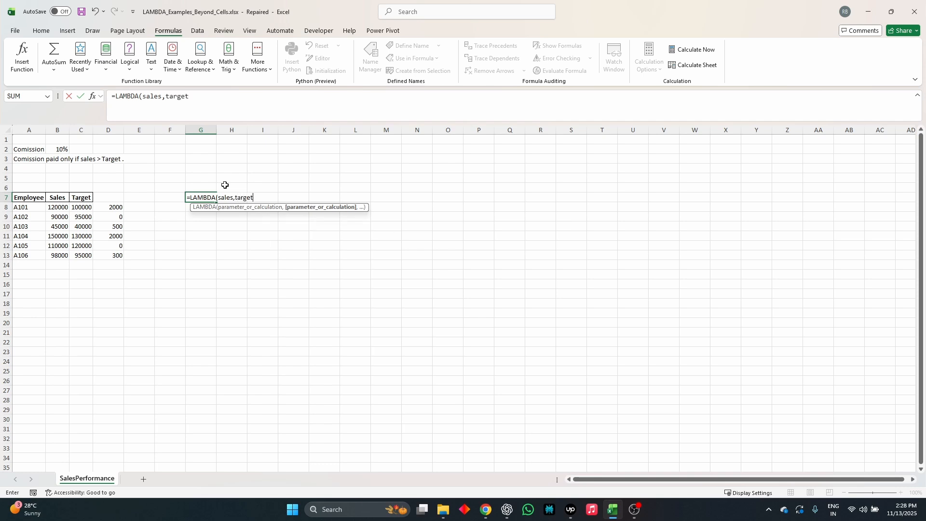
{"action": "type", "text": ",comission"}
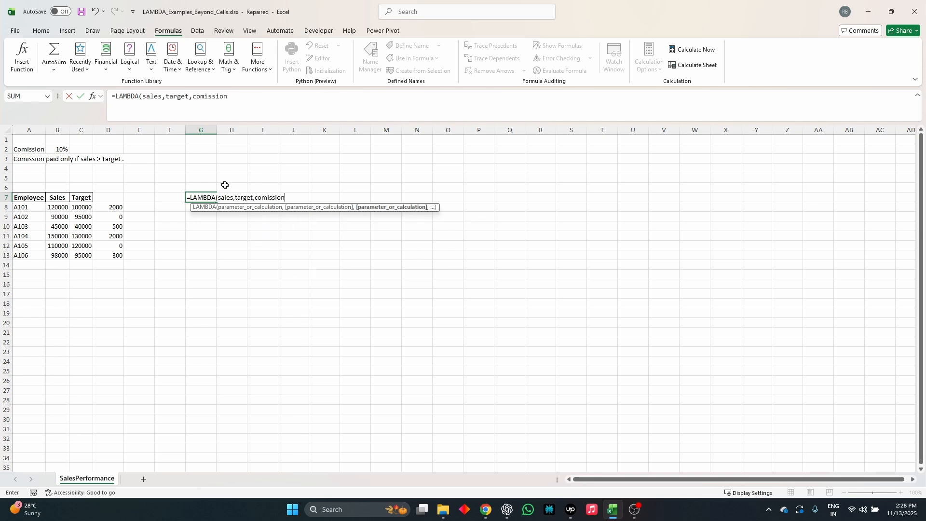
{"action": "type", "text": ","}
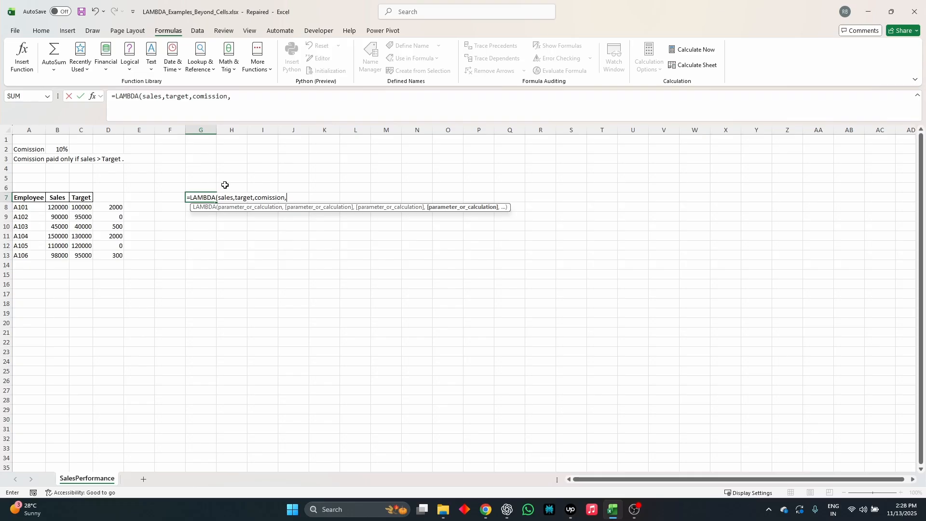
Paste the copied IF formula as the LAMBDA calculation and remove its leading equals sign.
{"action": "key", "text": "ctrl+v"}
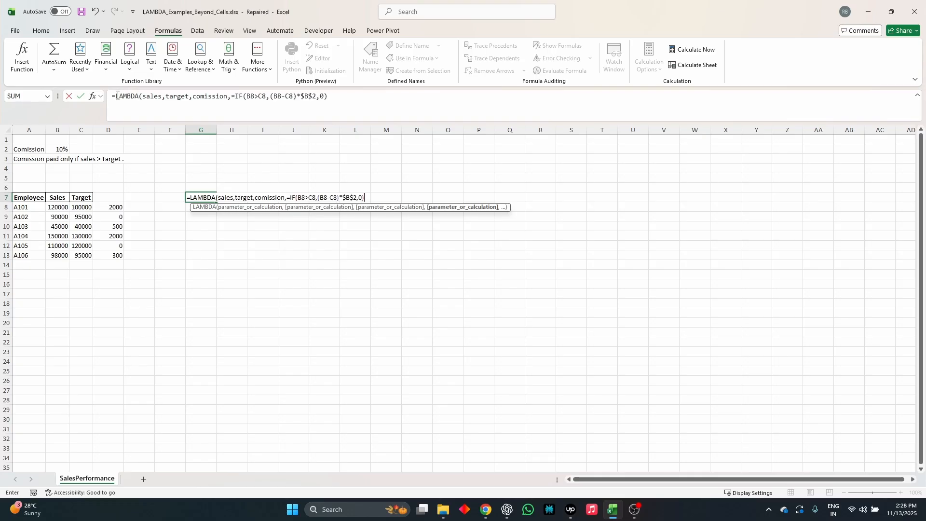
{"action": "left_click", "coordinate": [237, 96]}
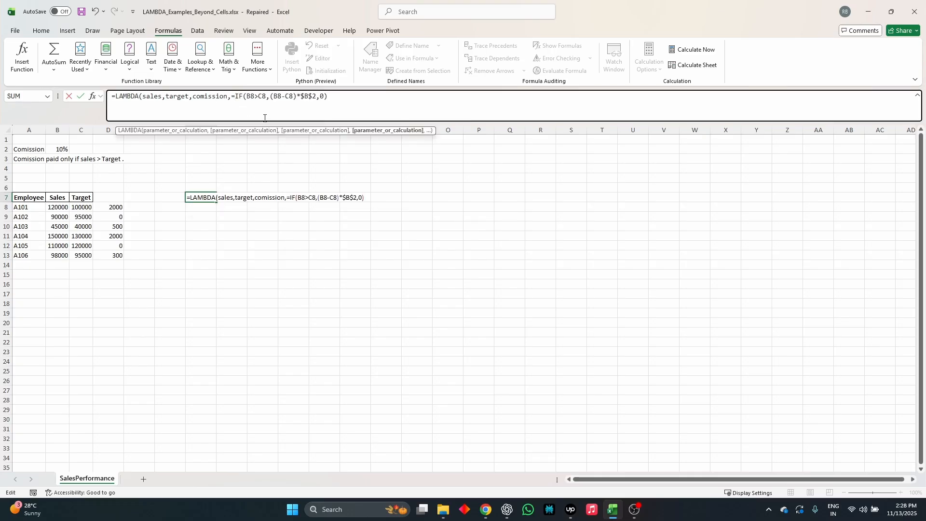
{"action": "key", "text": "BackSpace"}
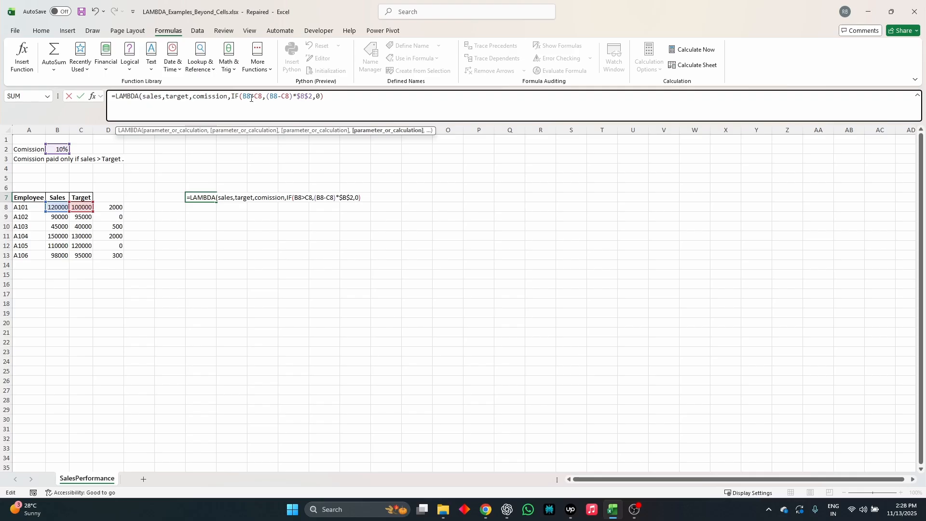
Replace B8 and C8 in the IF condition with the parameters, making it sales>target.
{"action": "left_click", "coordinate": [250, 97]}
{"action": "key", "text": "BackSpace"}
{"action": "key", "text": "BackSpace"}
{"action": "type", "text": "sa"}
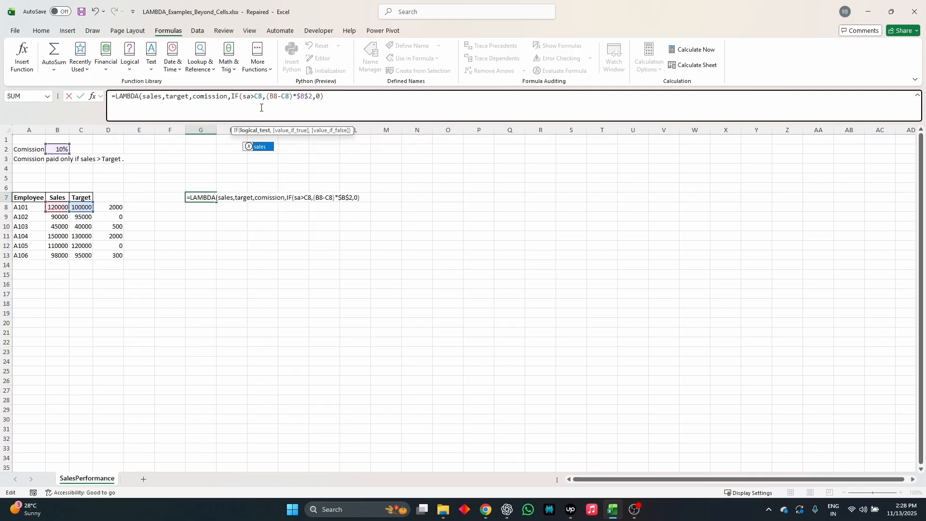
{"action": "key", "text": "Tab"}
{"action": "left_click", "coordinate": [274, 97]}
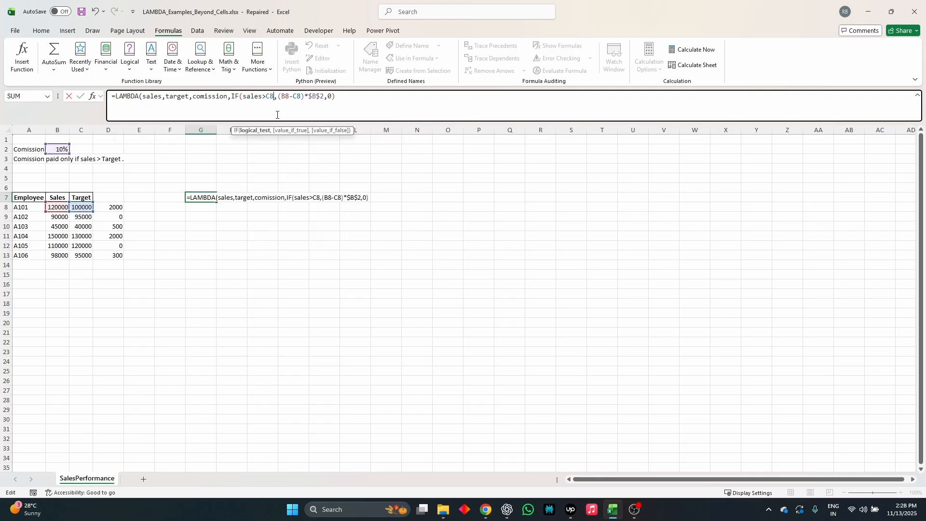
{"action": "key", "text": "BackSpace"}
{"action": "key", "text": "BackSpace"}
{"action": "type", "text": "ta"}
{"action": "key", "text": "Down"}
{"action": "key", "text": "Down"}
{"action": "key", "text": "Down"}
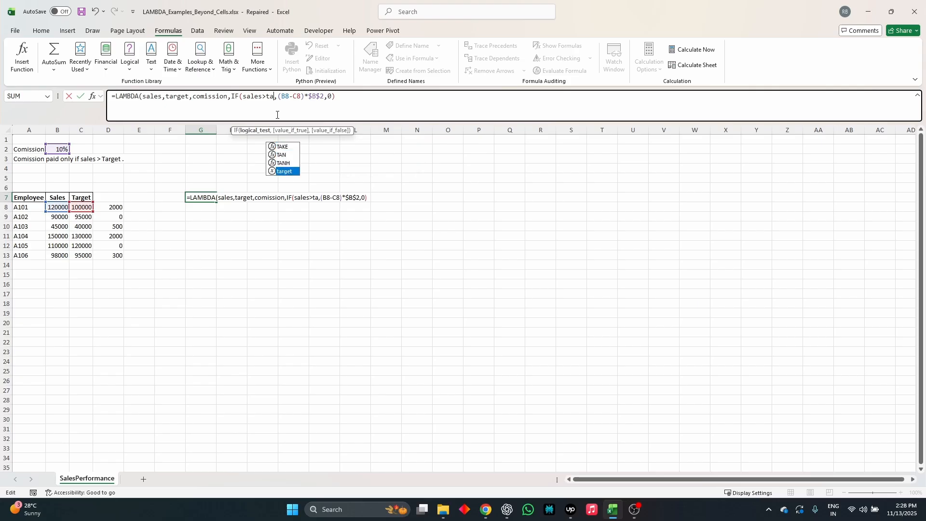
{"action": "key", "text": "Tab"}
Replace the B8-C8 difference in the value-if-true part with sales-target.
{"action": "left_click", "coordinate": [300, 97]}
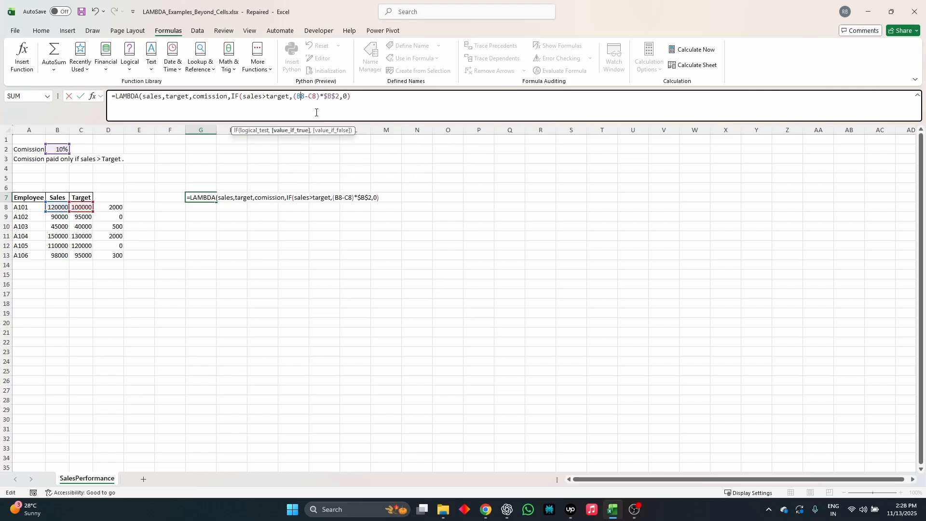
{"action": "key", "text": "BackSpace"}
{"action": "key", "text": "BackSpace"}
{"action": "type", "text": "sa"}
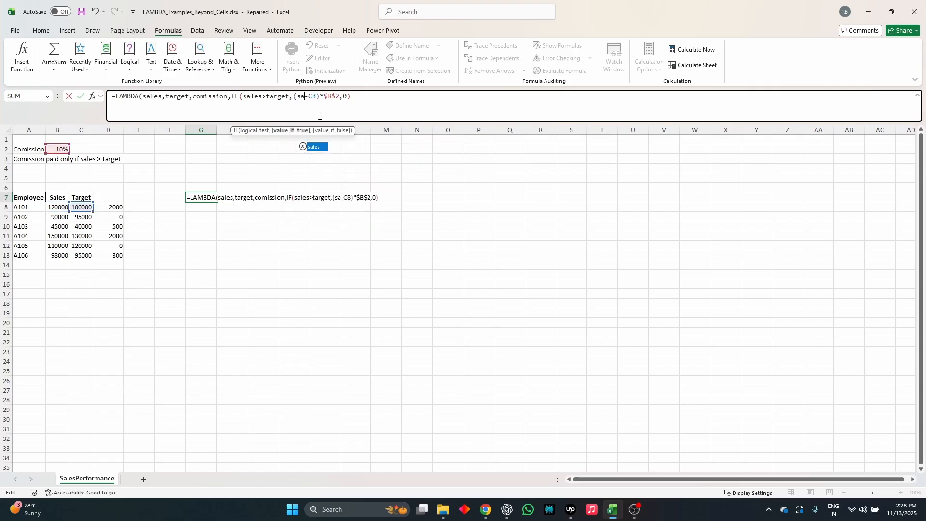
{"action": "key", "text": "Tab"}
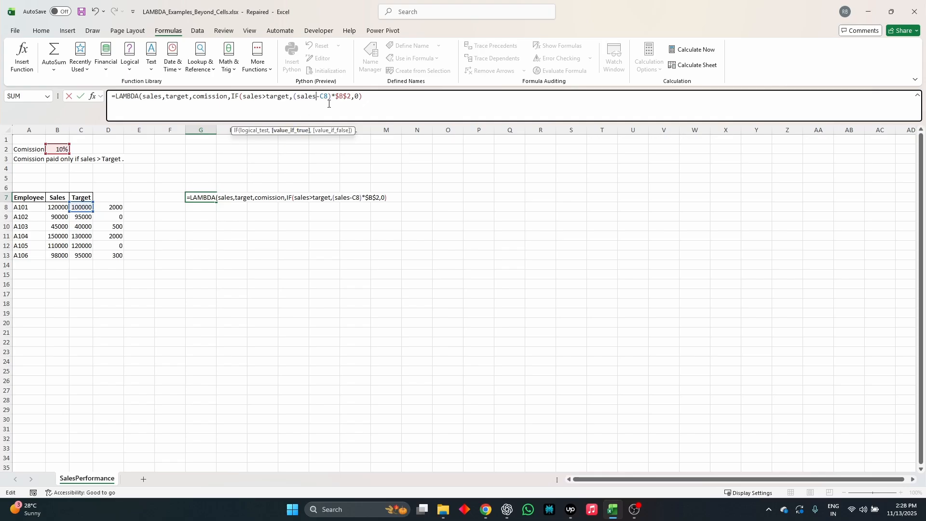
{"action": "key", "text": "BackSpace"}
{"action": "key", "text": "BackSpace"}
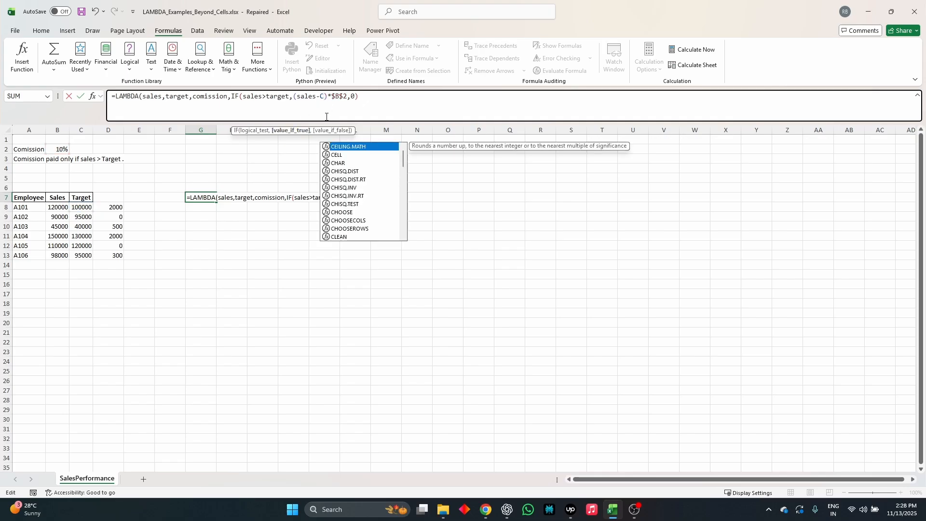
{"action": "type", "text": "ta"}
{"action": "key", "text": "Down"}
{"action": "key", "text": "Down"}
{"action": "key", "text": "Down"}
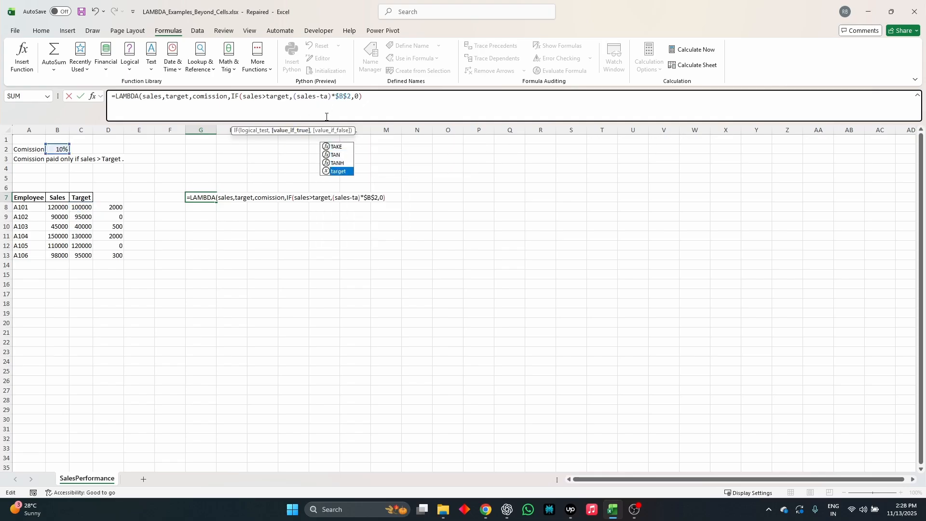
{"action": "key", "text": "Tab"}
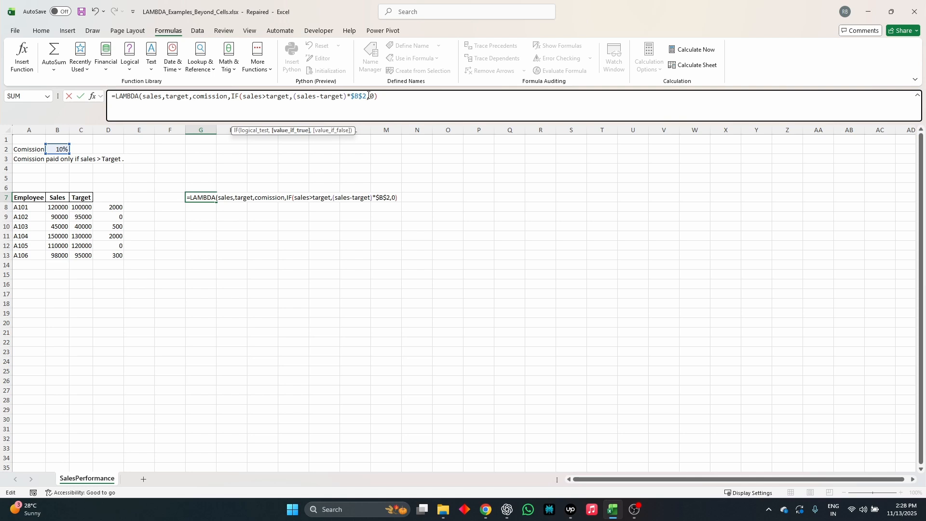
Replace the $B$2 reference in the value-if-true part of the IF with the comission parameter.
{"action": "left_click_drag", "start_coordinate": [365, 98], "coordinate": [352, 101]}
{"action": "key", "text": "BackSpace"}
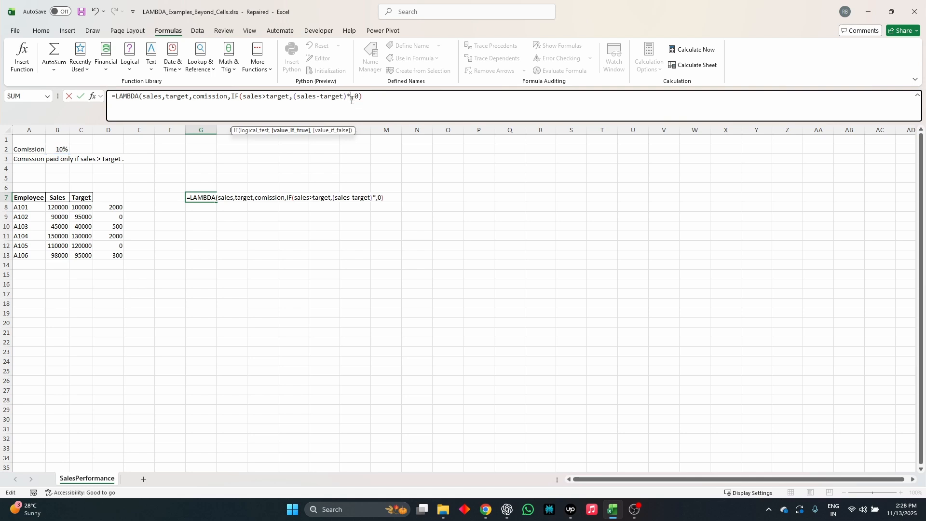
{"action": "type", "text": "com"}
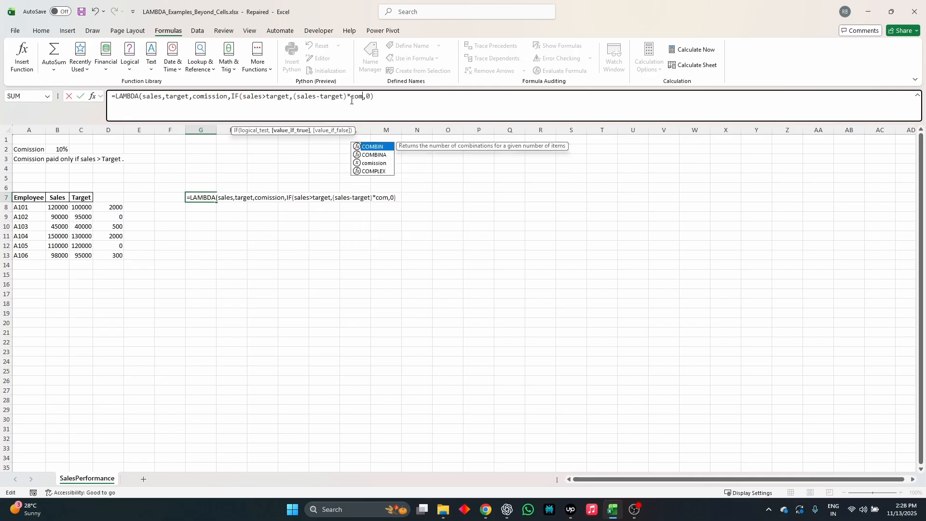
{"action": "key", "text": "Down"}
{"action": "key", "text": "Down"}
{"action": "key", "text": "Tab"}
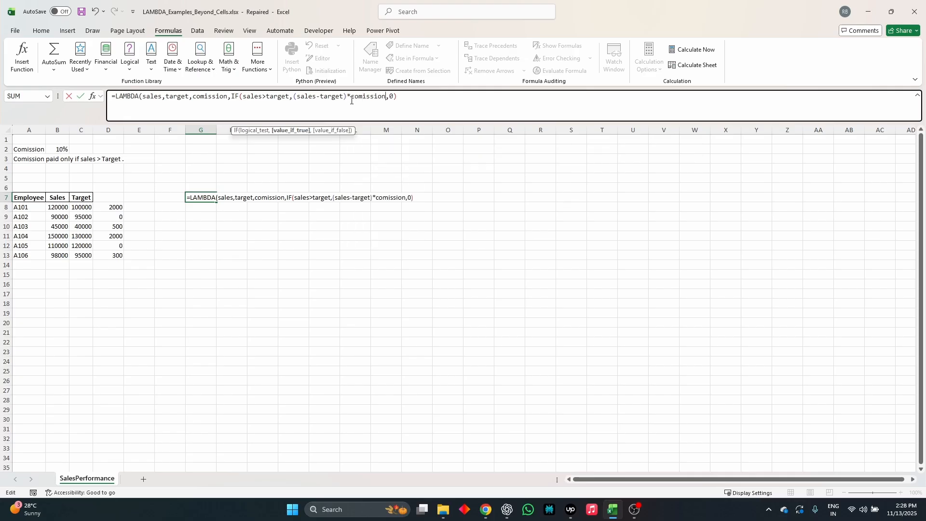
Add the LAMBDA's closing parenthesis, then copy the complete formula text and enter the formula in G7.
{"action": "left_click_drag", "start_coordinate": [518, 101], "coordinate": [446, 97]}
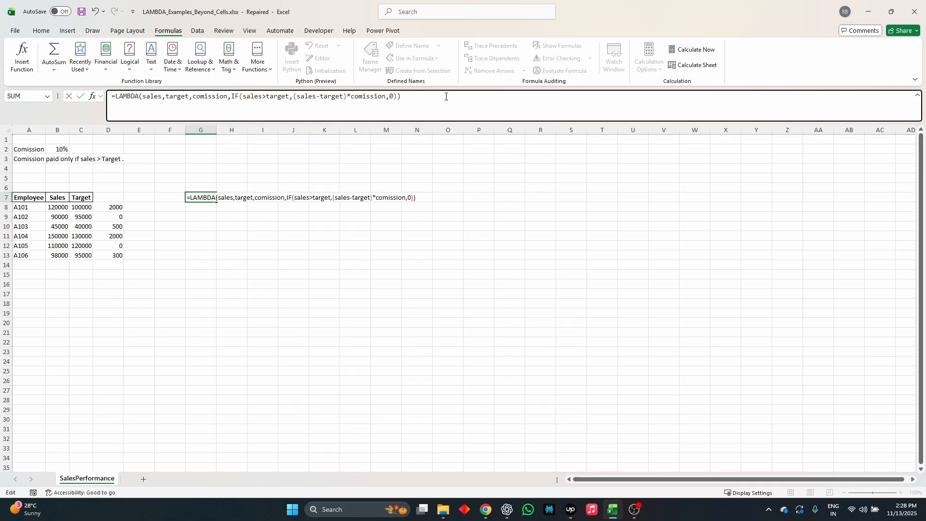
{"action": "key", "text": "ctrl+a"}
{"action": "key", "text": "ctrl+c"}
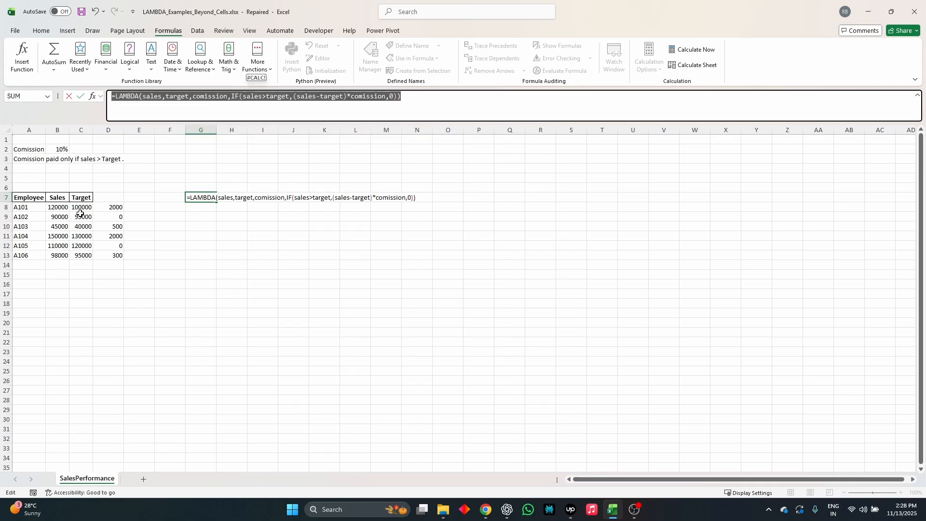
{"action": "key", "text": "ctrl+Return"}
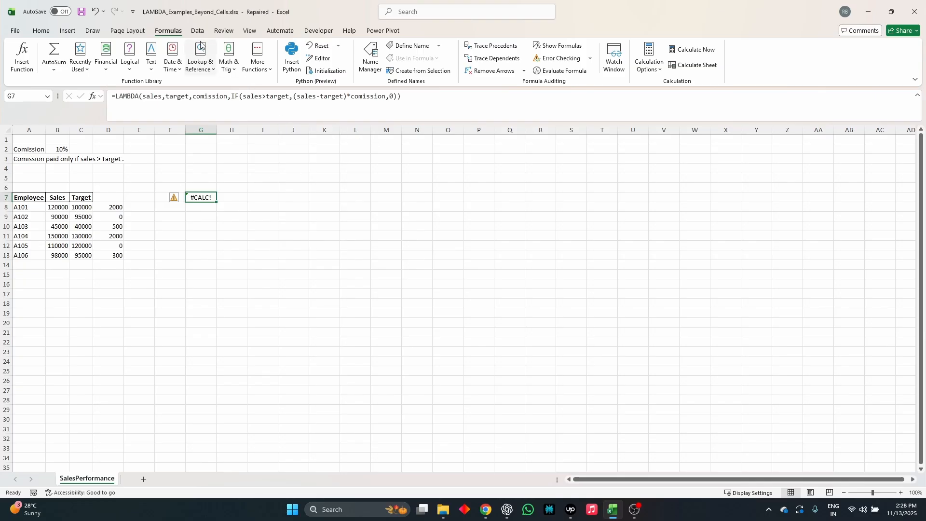
Define a workbook-scoped name commissioncalculator that refers to the copied LAMBDA formula.
{"action": "left_click", "coordinate": [372, 62]}
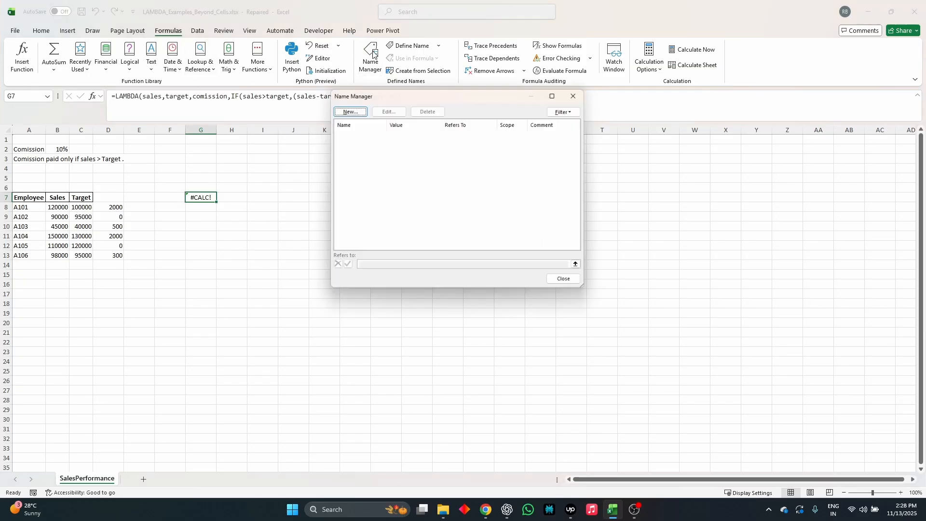
{"action": "left_click", "coordinate": [350, 110]}
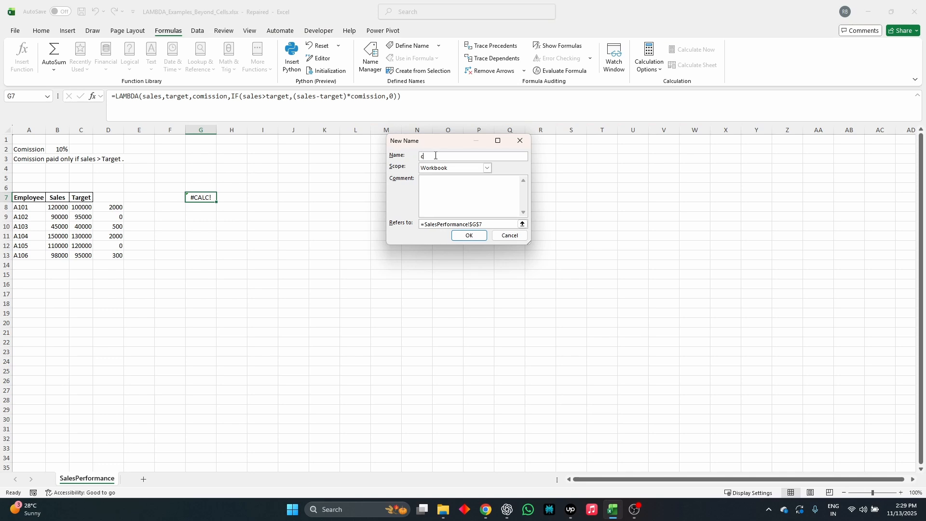
{"action": "type", "text": "sioncalculator"}
{"action": "left_click_drag", "start_coordinate": [484, 224], "coordinate": [392, 222]}
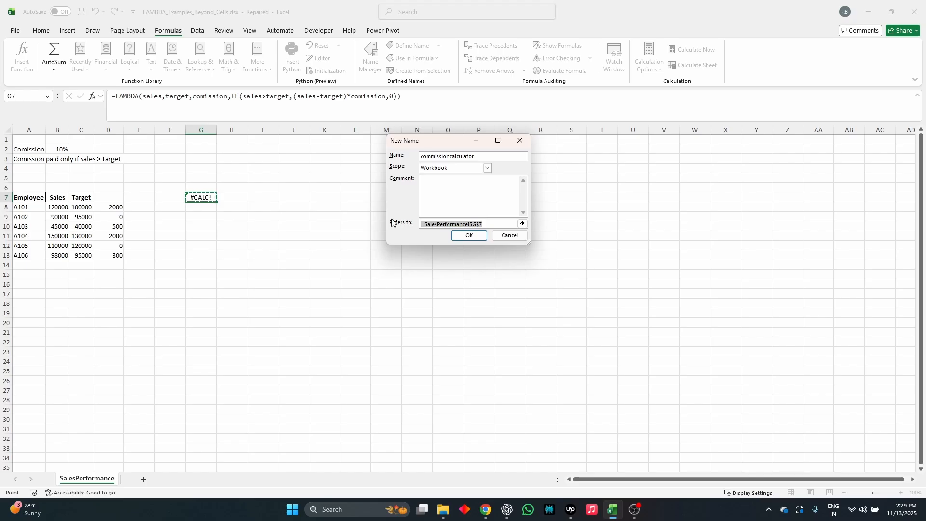
{"action": "key", "text": "ctrl+v"}
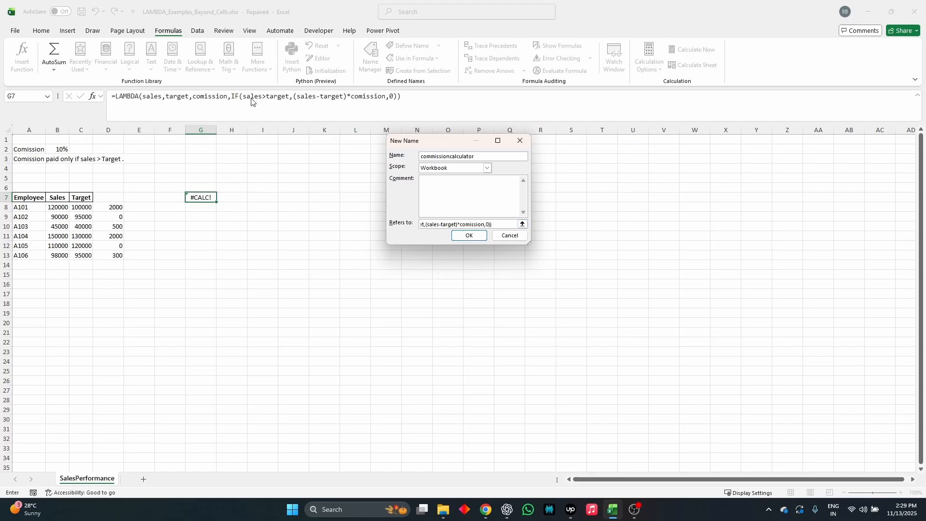
{"action": "left_click", "coordinate": [469, 235]}
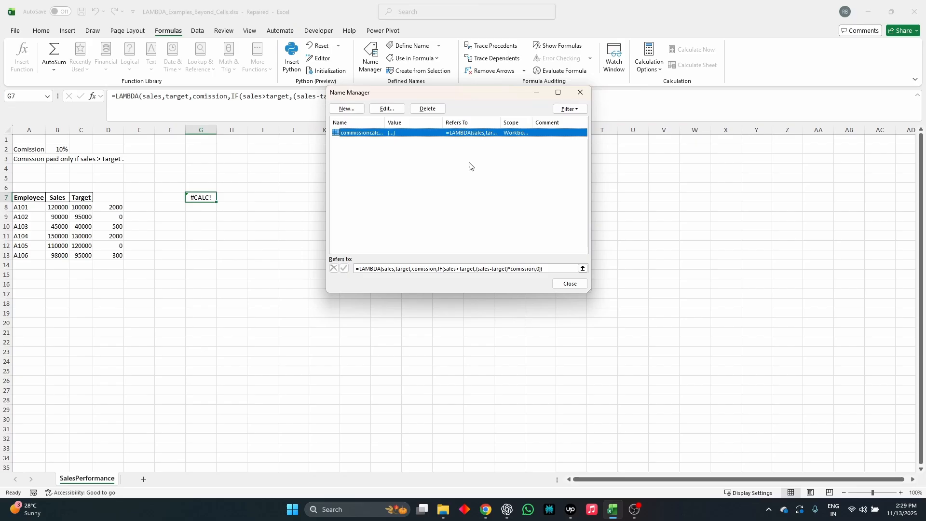
{"action": "left_click", "coordinate": [561, 285]}
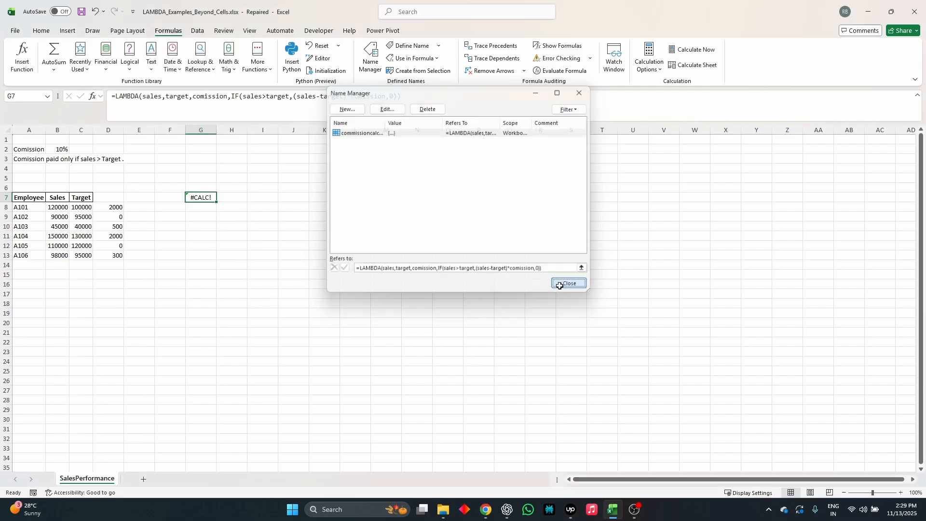
Begin a commissioncalculator formula in E8 with B8 as the sales argument and C8 as the target argument.
{"action": "left_click", "coordinate": [145, 207]}
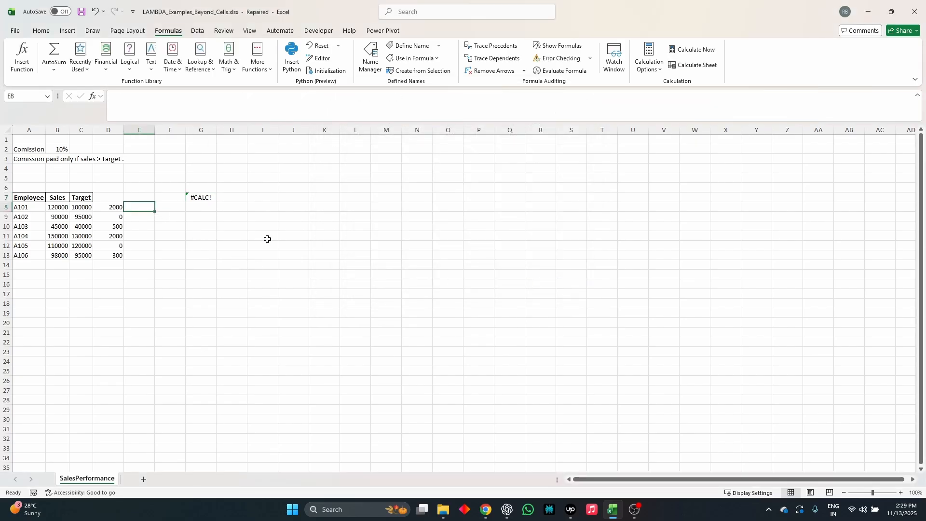
{"action": "type", "text": "=com"}
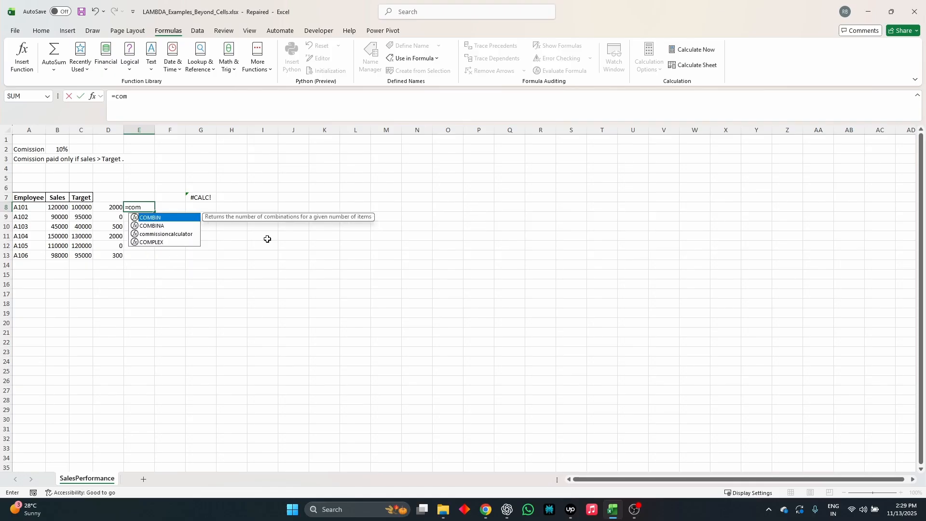
{"action": "key", "text": "Down"}
{"action": "key", "text": "Down"}
{"action": "key", "text": "Tab"}
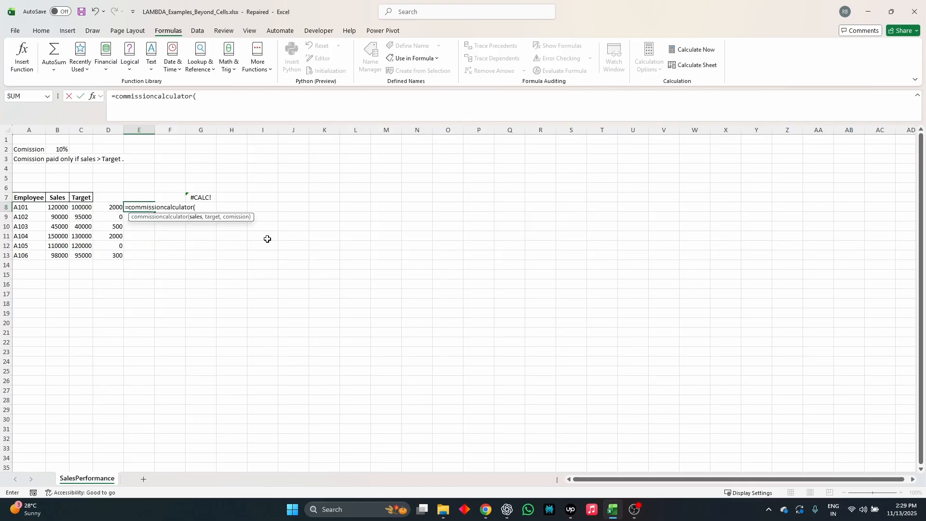
{"action": "key", "text": "Left"}
{"action": "key", "text": "Left"}
{"action": "key", "text": "Left"}
{"action": "type", "text": ","}
{"action": "key", "text": "Left"}
{"action": "key", "text": "Left"}
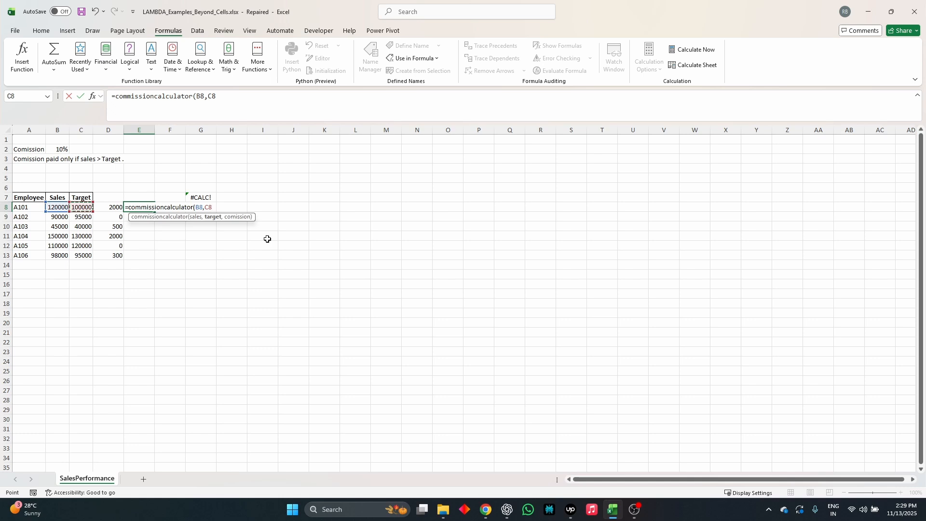
{"action": "left_click", "coordinate": [56, 150]}
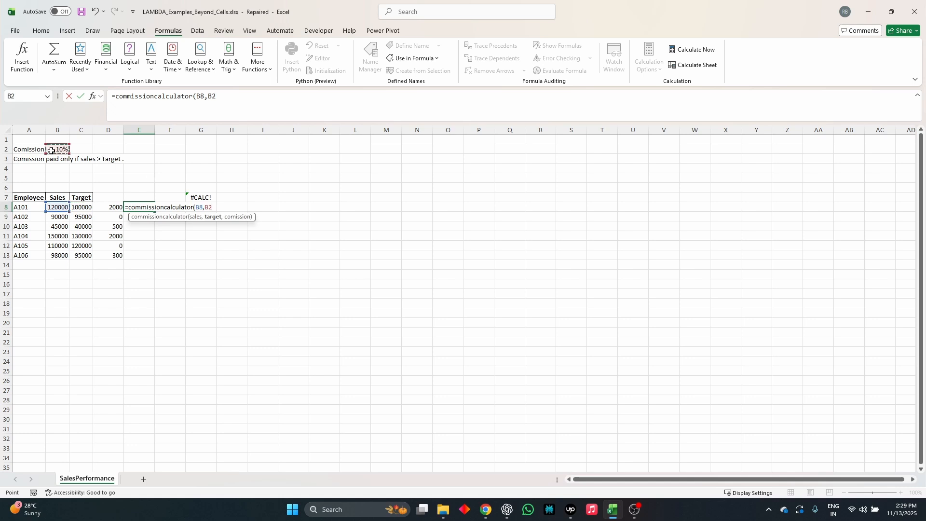
{"action": "key", "text": "F4"}
{"action": "key", "text": "BackSpace"}
{"action": "key", "text": "BackSpace"}
{"action": "key", "text": "BackSpace"}
{"action": "key", "text": "BackSpace"}
{"action": "left_click", "coordinate": [89, 210]}
Add the absolute reference $B$2 as the comission argument and enter the formula in E8.
{"action": "type", "text": ","}
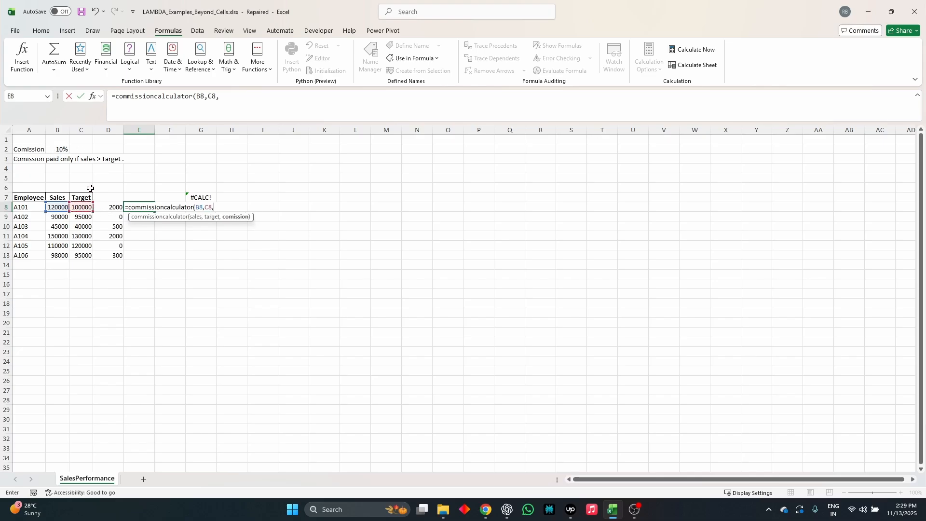
{"action": "left_click", "coordinate": [66, 149]}
{"action": "key", "text": "F4"}
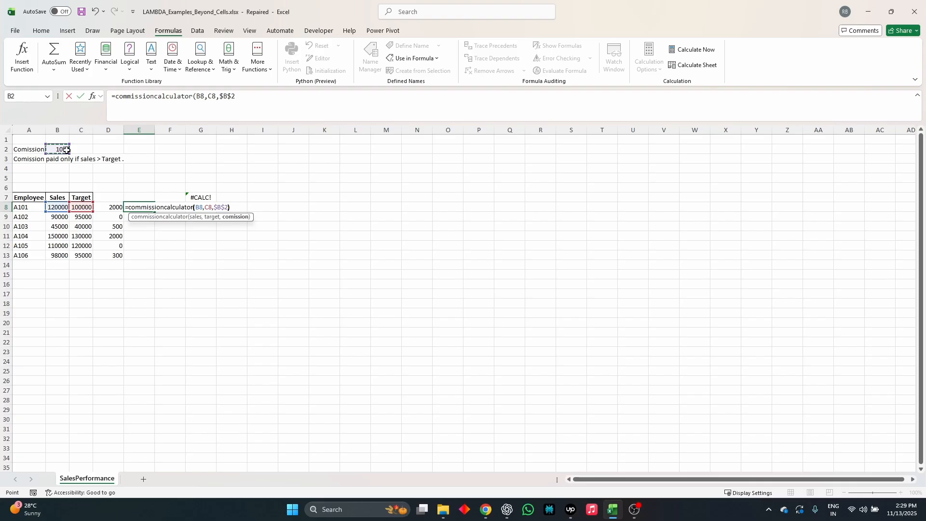
{"action": "key", "text": "Return"}
Fill the commissioncalculator formula from E8 down through E13 for the remaining employees.
{"action": "key", "text": "ctrl+d"}
{"action": "key", "text": "Down"}
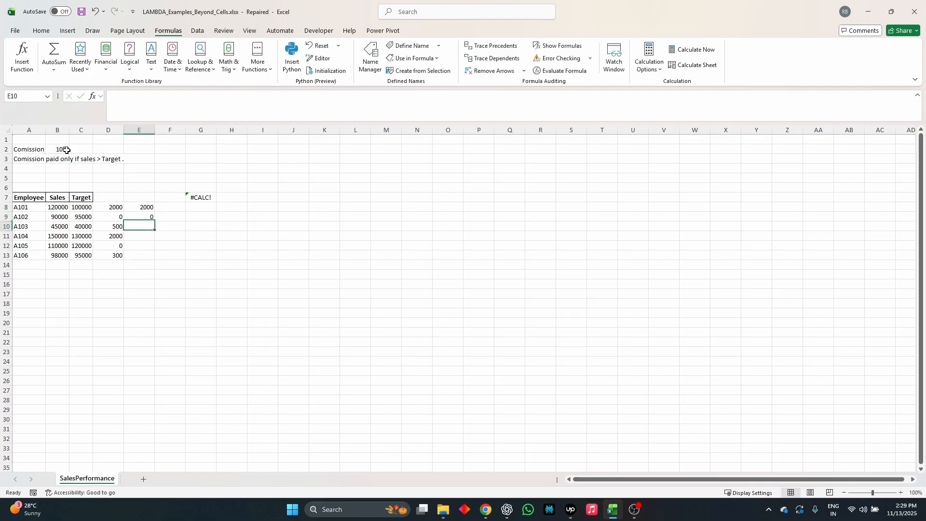
{"action": "key", "text": "Up"}
{"action": "key", "text": "Down"}
{"action": "key", "text": "ctrl+d"}
{"action": "key", "text": "Down"}
{"action": "key", "text": "ctrl+d"}
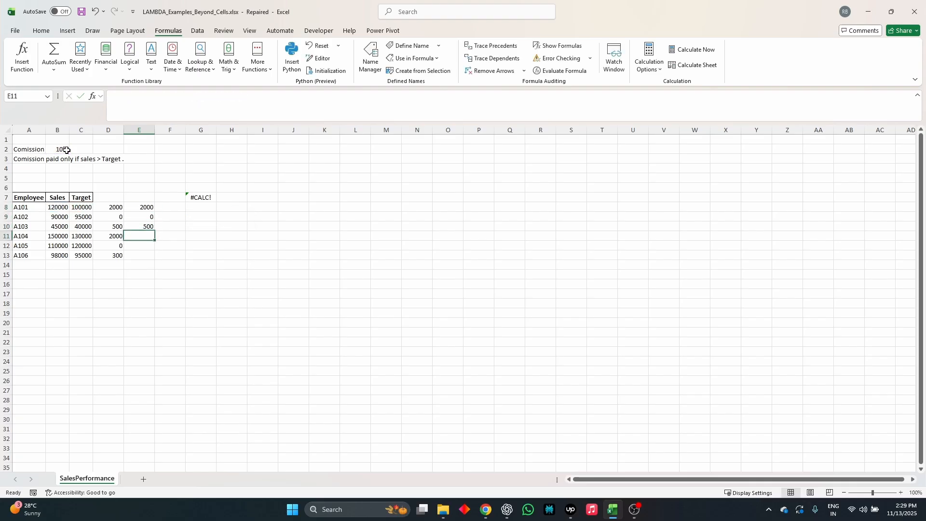
{"action": "key", "text": "Down"}
{"action": "key", "text": "ctrl+d"}
{"action": "key", "text": "Down"}
{"action": "key", "text": "ctrl+d"}
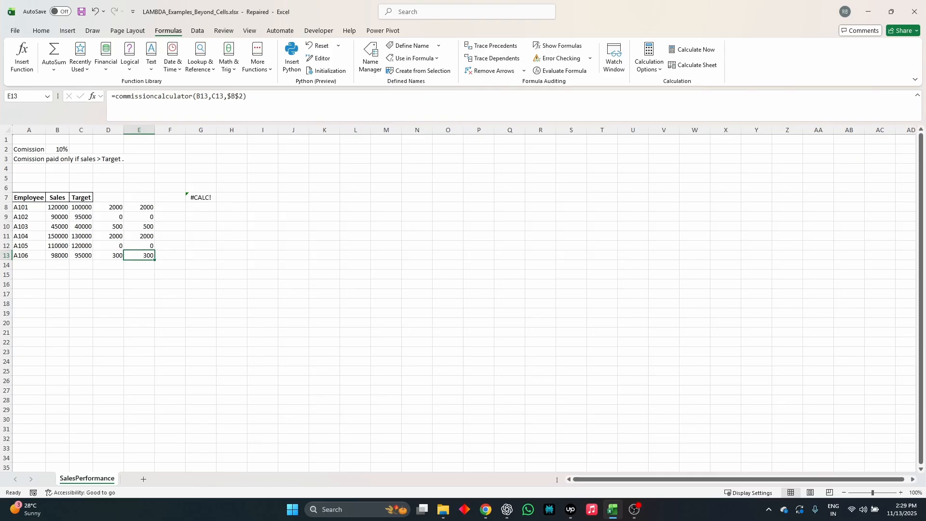